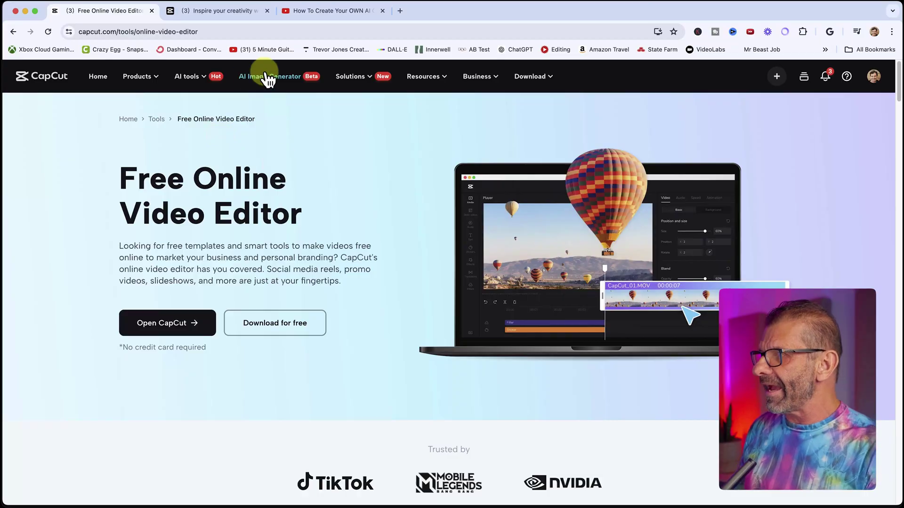
Open CapCut's AI Image Generator page to look at its image-creation options.
left_click(276, 84)
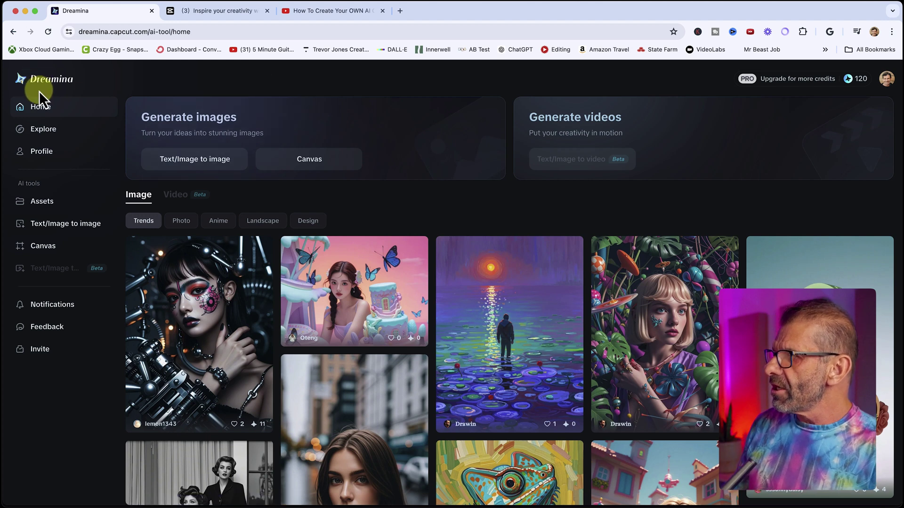
left_click(190, 158)
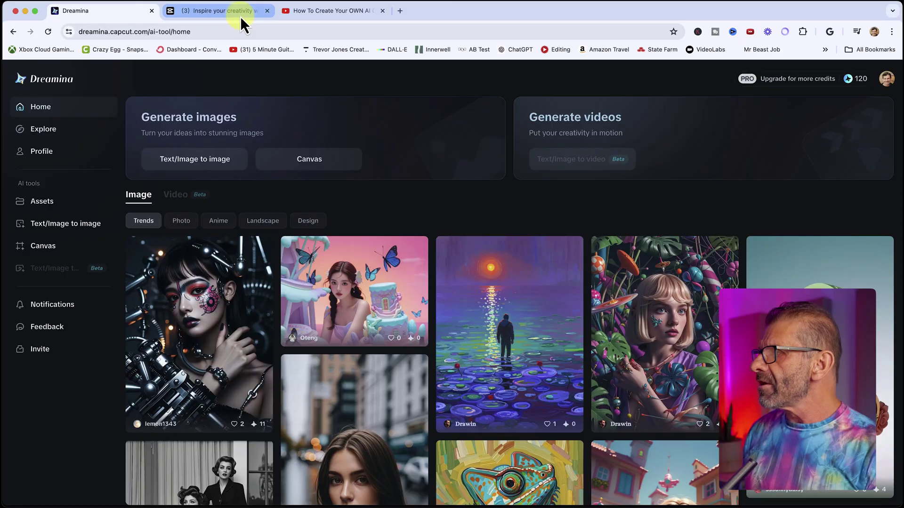
Use the Text to image magic tool to generate four landscape images from the prompt "high tech background with purple red and orange".
left_click(240, 14)
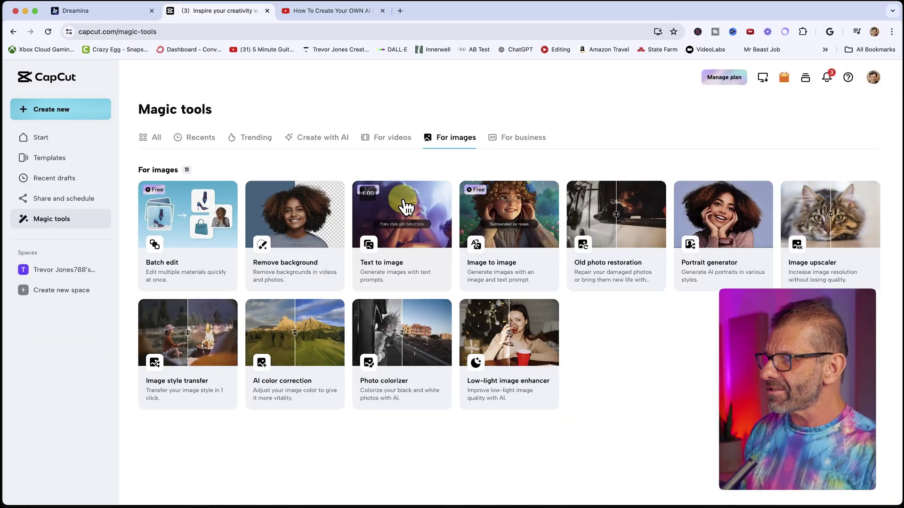
left_click(403, 200)
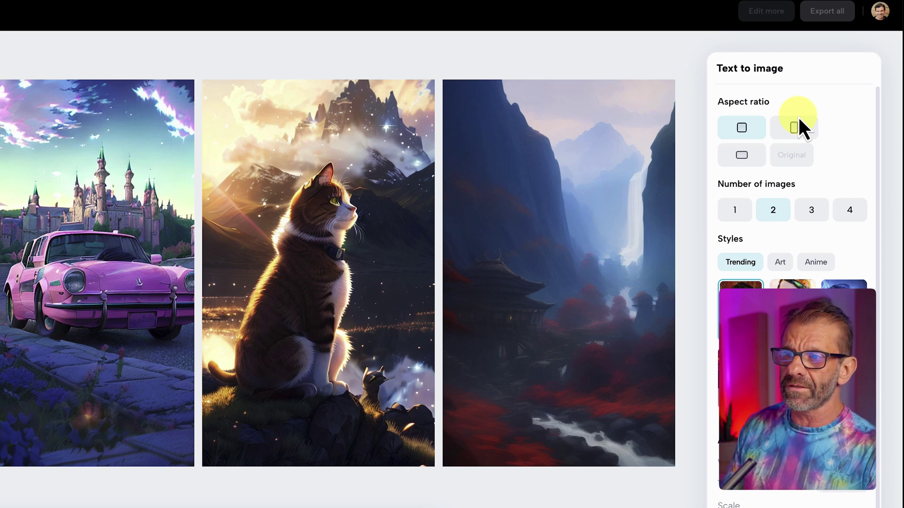
left_click(743, 155)
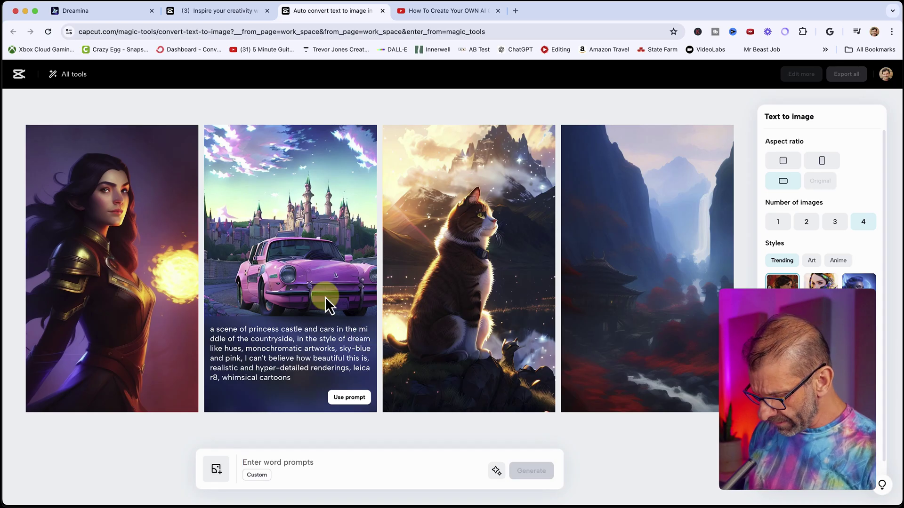
key("super+v")
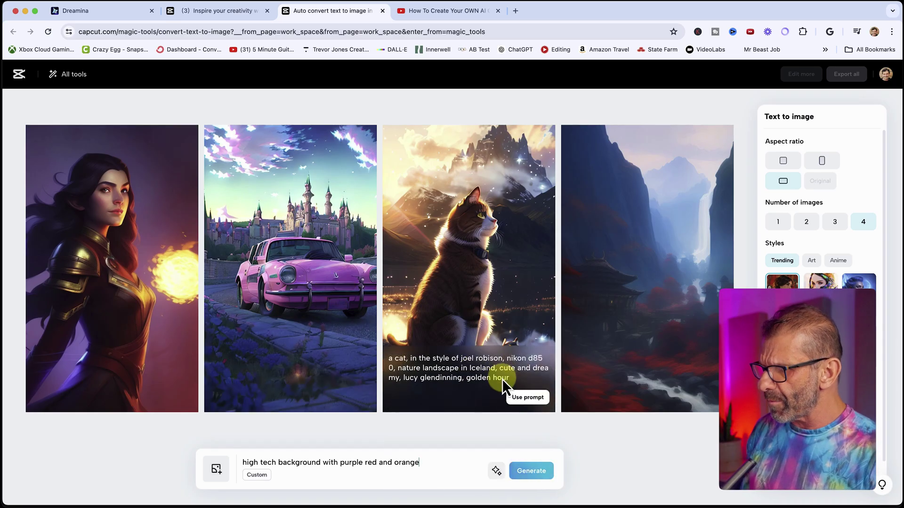
left_click(529, 472)
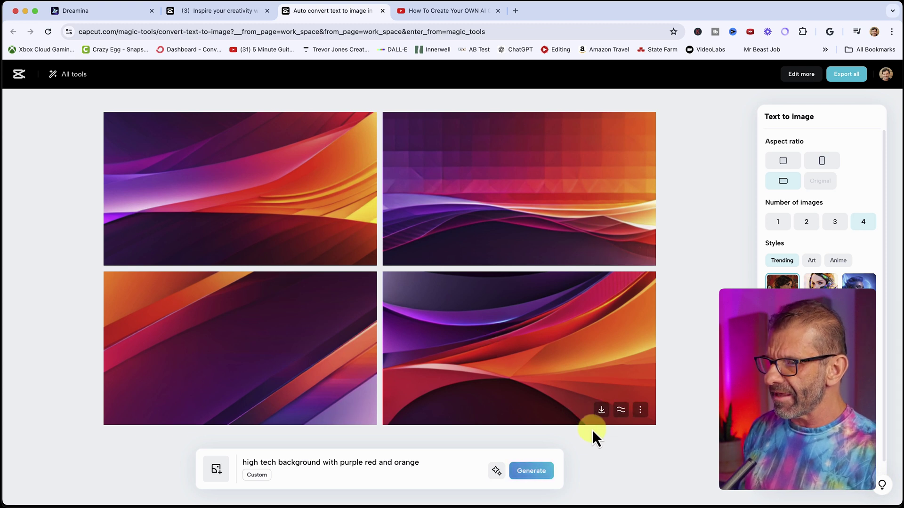
Generate variations of the fourth result, the one with dark curved arcs, and download that image as HighTechBG.
left_click(621, 409)
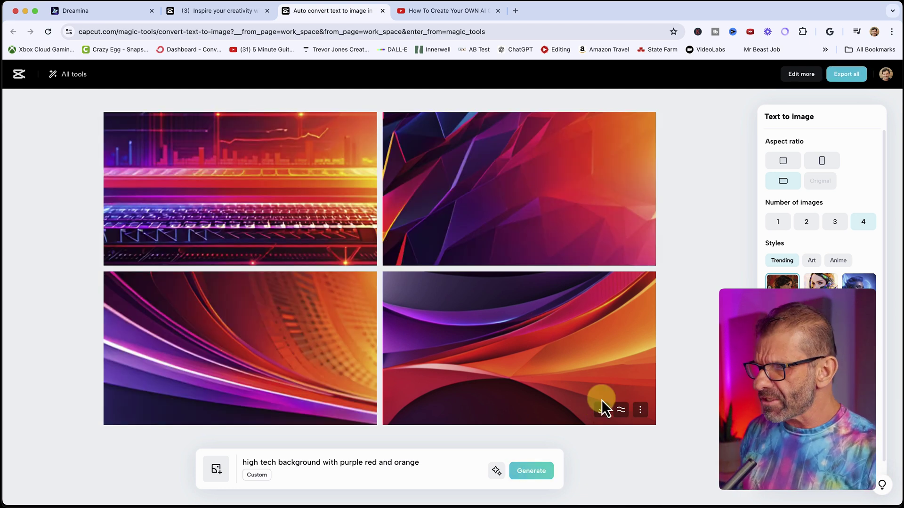
left_click(601, 410)
type("HighTechBG")
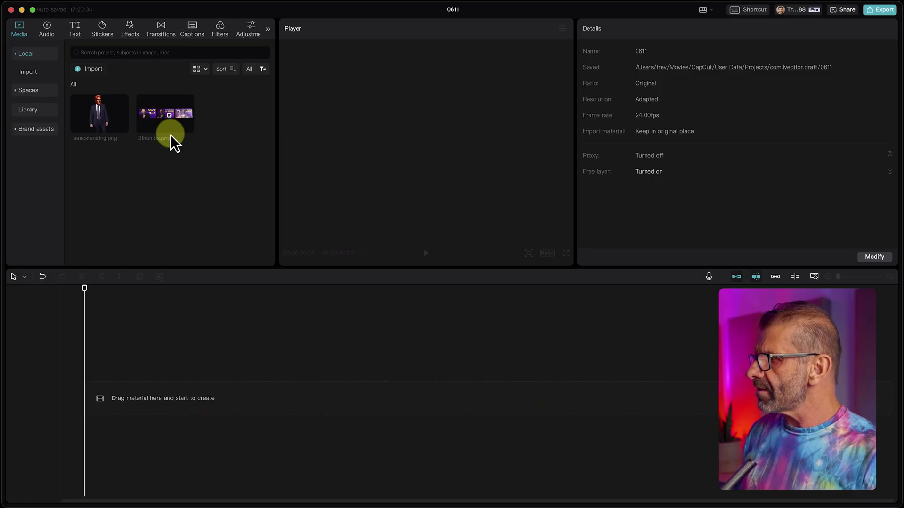
Switch to the CapCut desktop project 0611, import HighTechBG.jpeg and place it at the start of the timeline.
left_click(96, 70)
double_click(366, 194)
left_click_drag(240, 117, 92, 395)
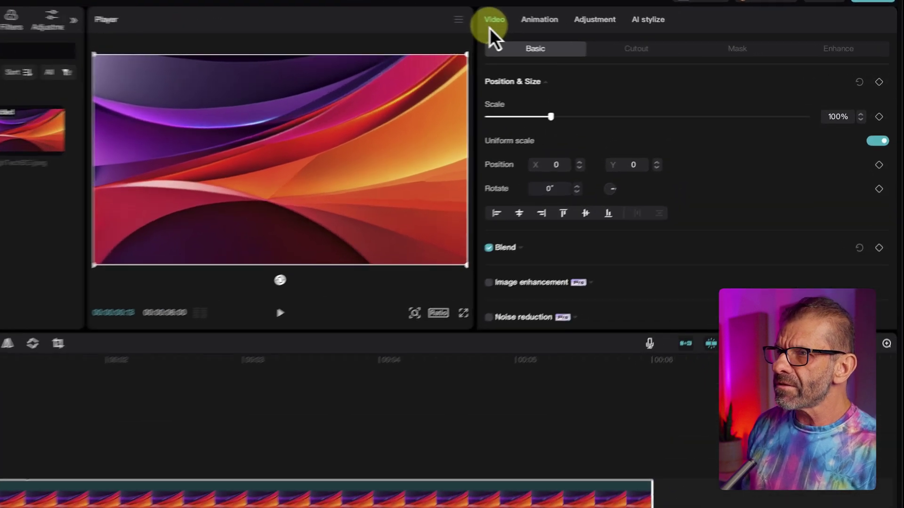
Lower the background clip's saturation to -12.
left_click(583, 19)
scroll(637, 158, "down", 8)
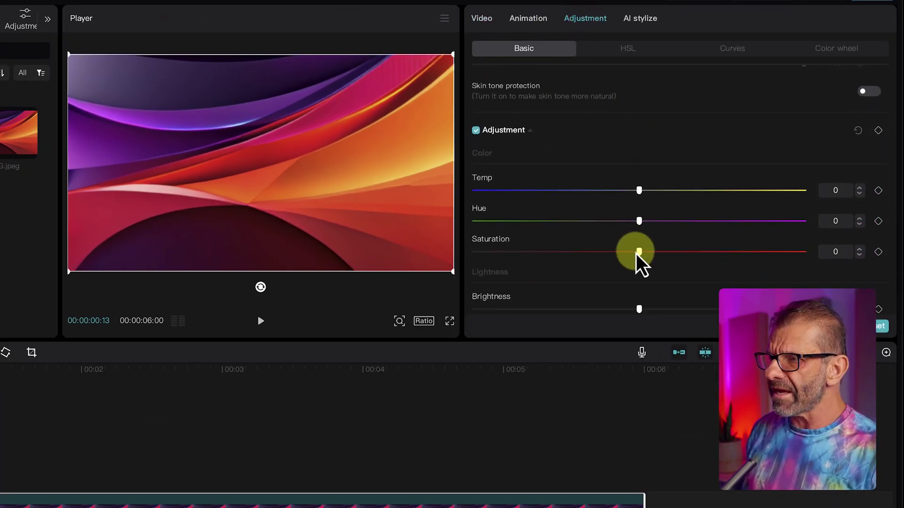
left_click_drag(639, 251, 611, 252)
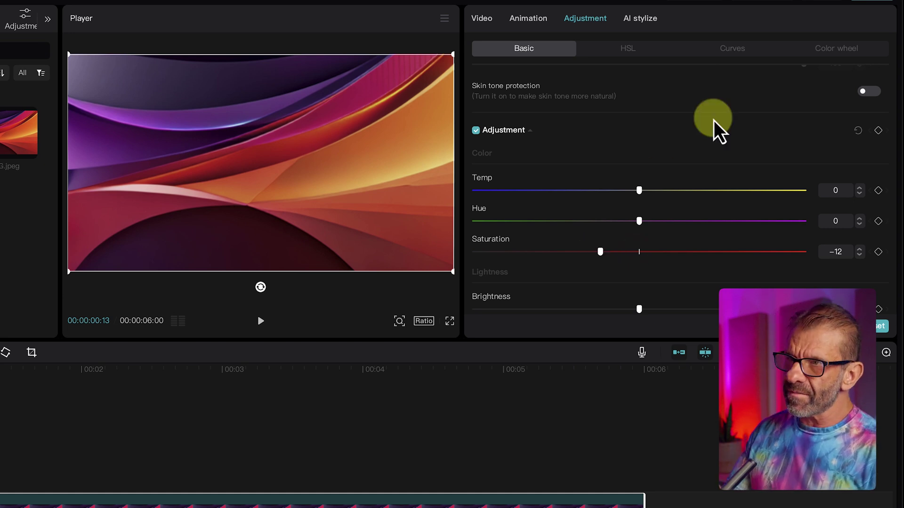
Darken the background with the Brightness (Luma) curve by adding and lowering one point in the shadows and one in the highlights.
left_click(728, 51)
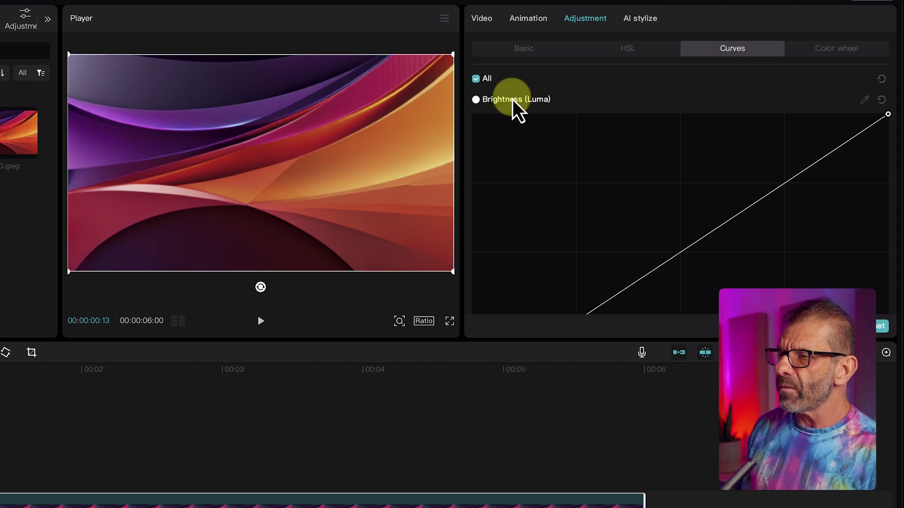
scroll(622, 165, "down", 2)
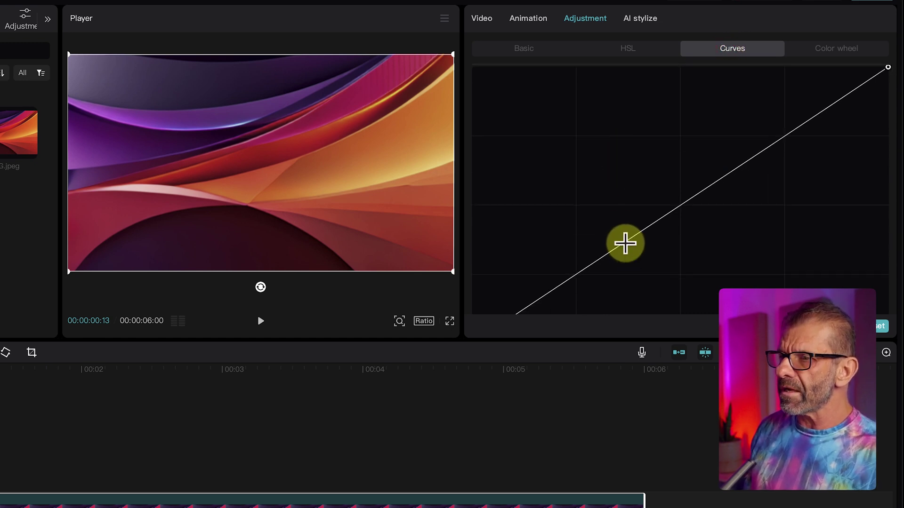
left_click_drag(626, 243, 640, 274)
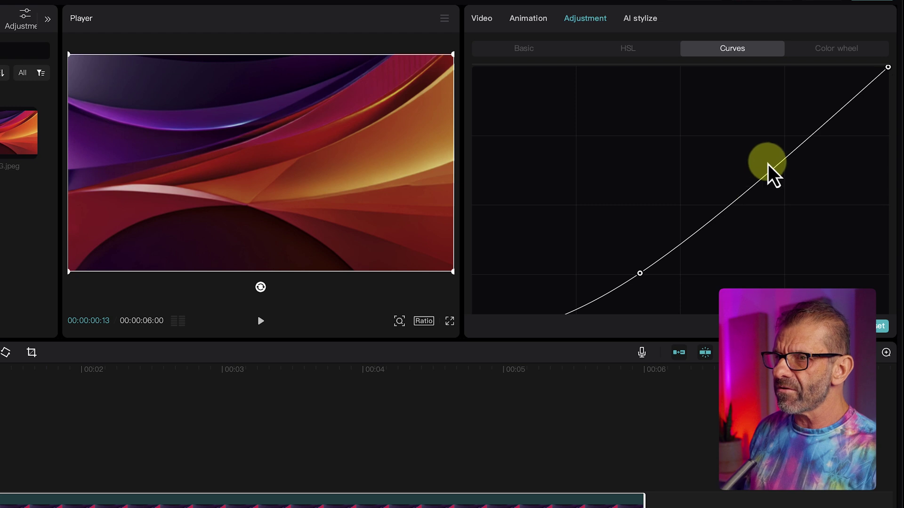
left_click_drag(774, 164, 779, 202)
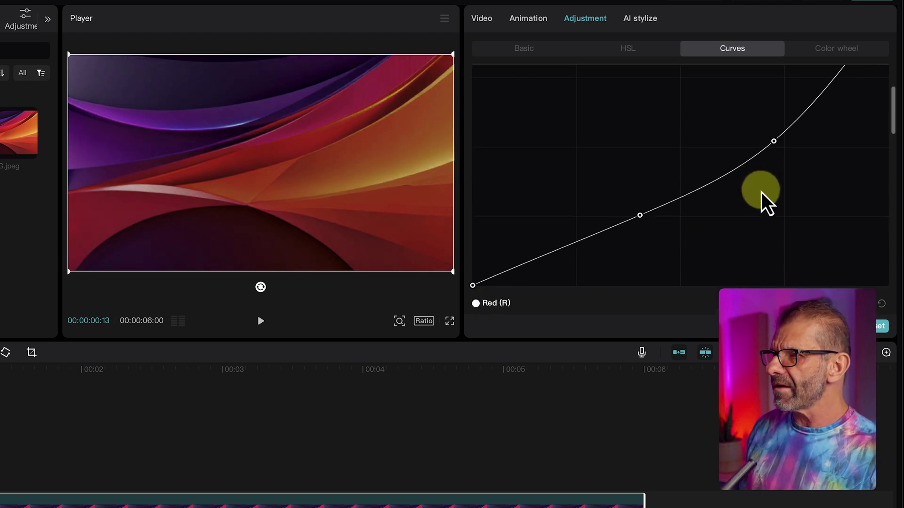
scroll(753, 198, "down", 10)
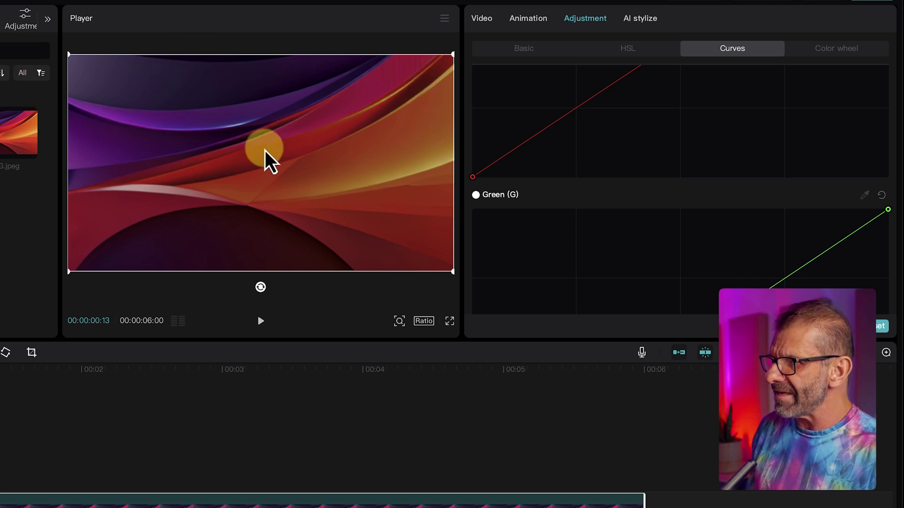
Set the background clip's vignette to 32.
left_click(513, 55)
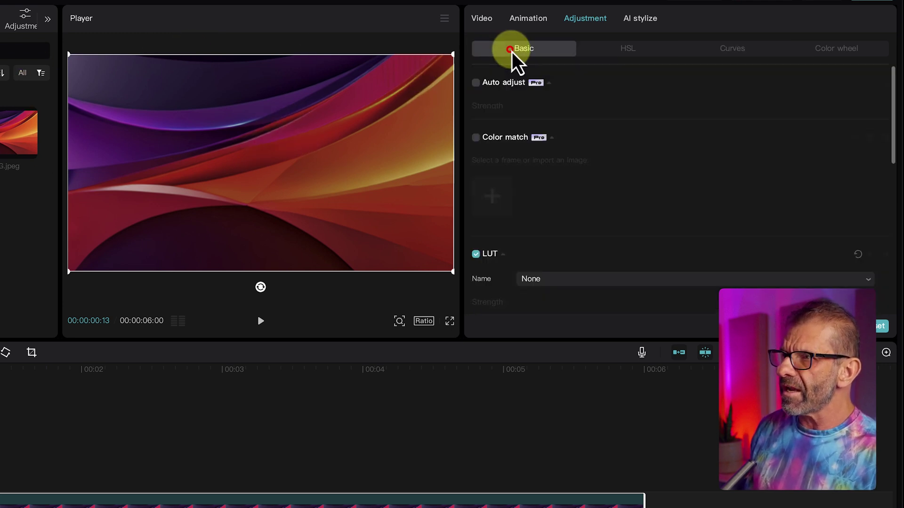
scroll(678, 155, "down", 10)
scroll(685, 167, "down", 1)
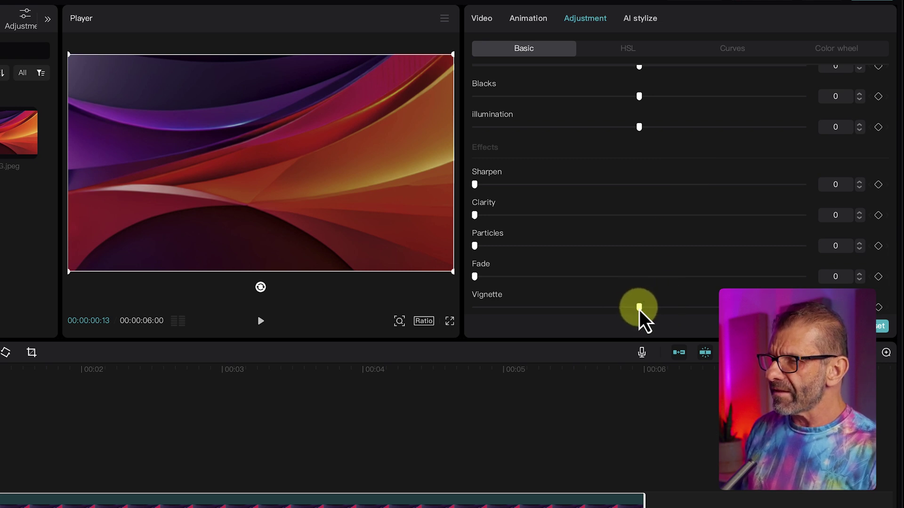
left_click_drag(639, 307, 743, 307)
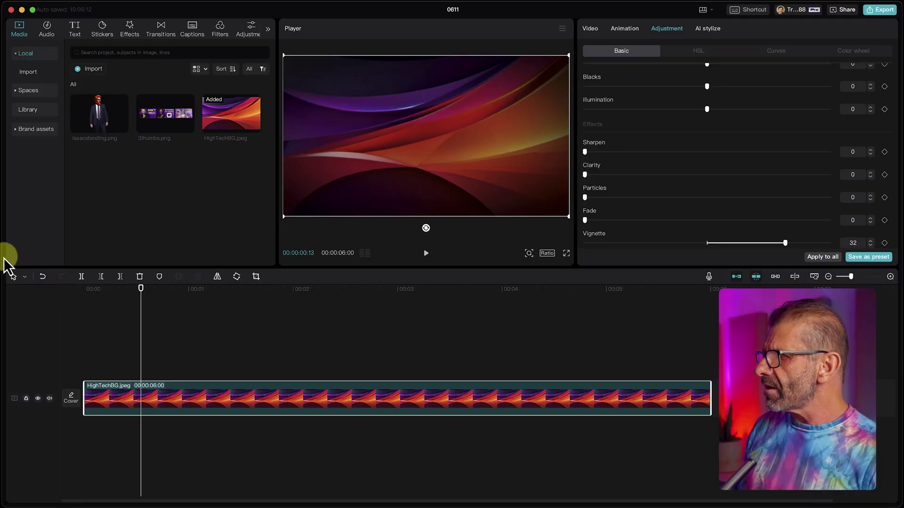
Place 3thumbs.png on a track above the background, aligned with its start.
left_click_drag(150, 127, 87, 368)
left_click_drag(142, 292, 287, 275)
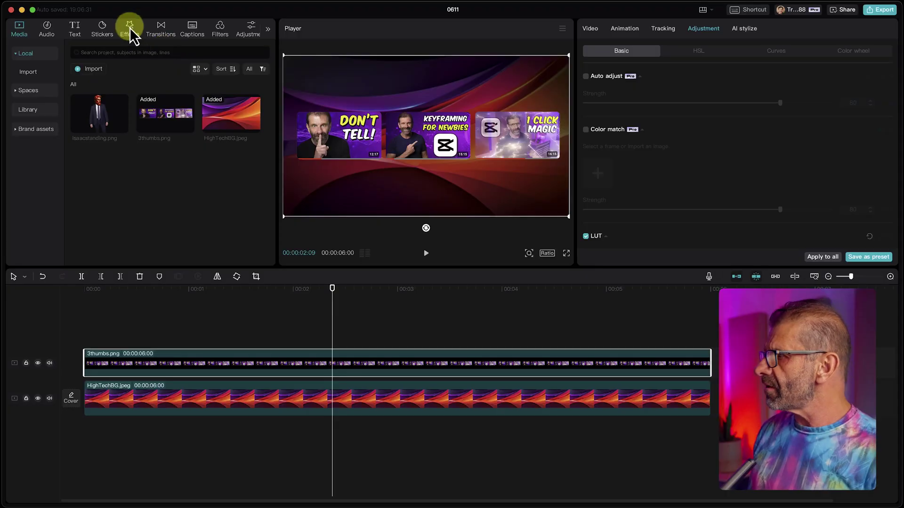
Search the video effects for "optical zoom", apply Optical Zoom to the 3thumbs.png clip and scrub to 00:00:01:03.
left_click(128, 29)
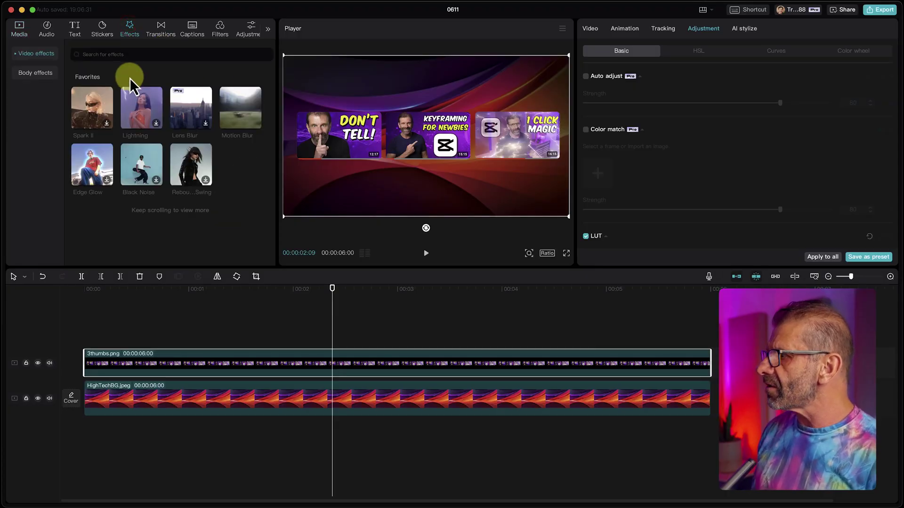
left_click(138, 54)
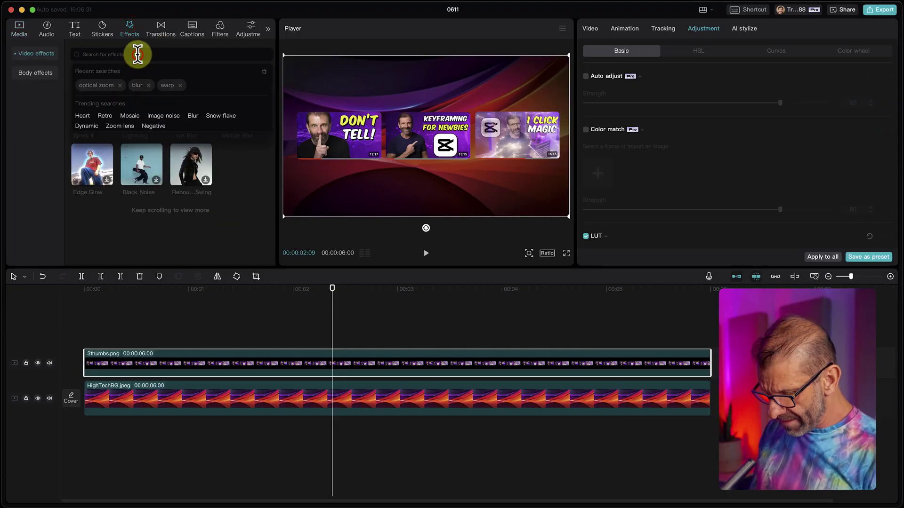
type("optical")
key("Return")
left_click_drag(106, 184, 355, 358)
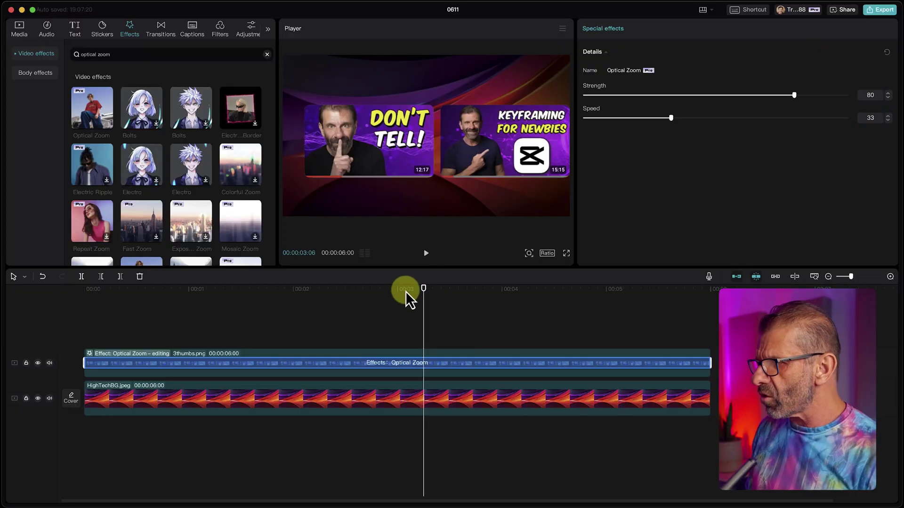
left_click_drag(405, 291, 201, 307)
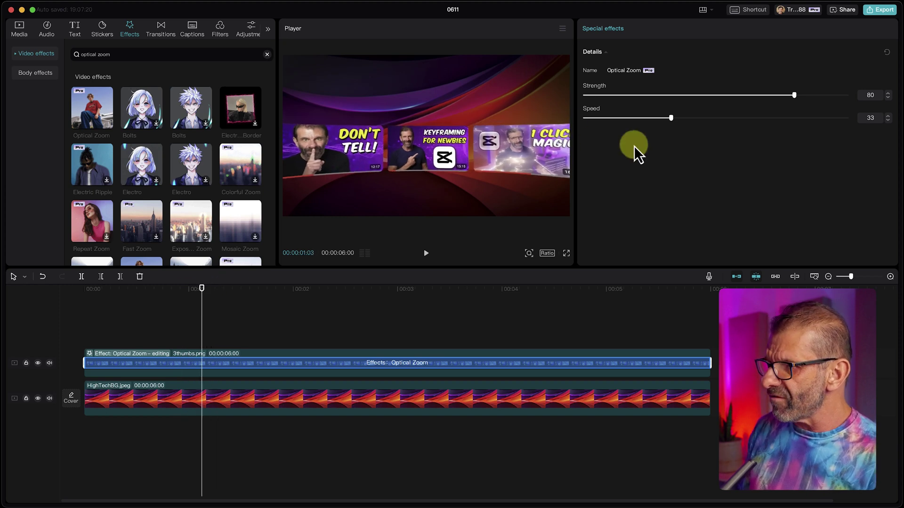
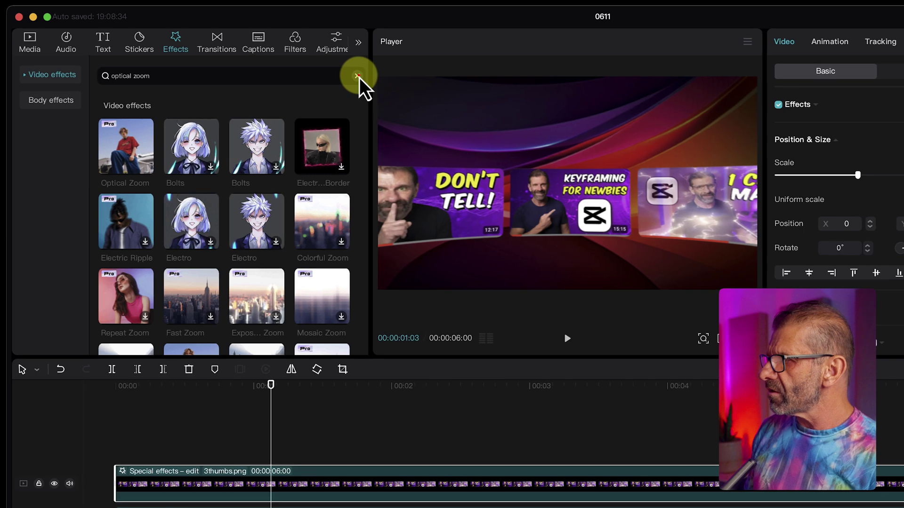
Clear the effects search and search for "blur" instead.
left_click(357, 76)
left_click(201, 75)
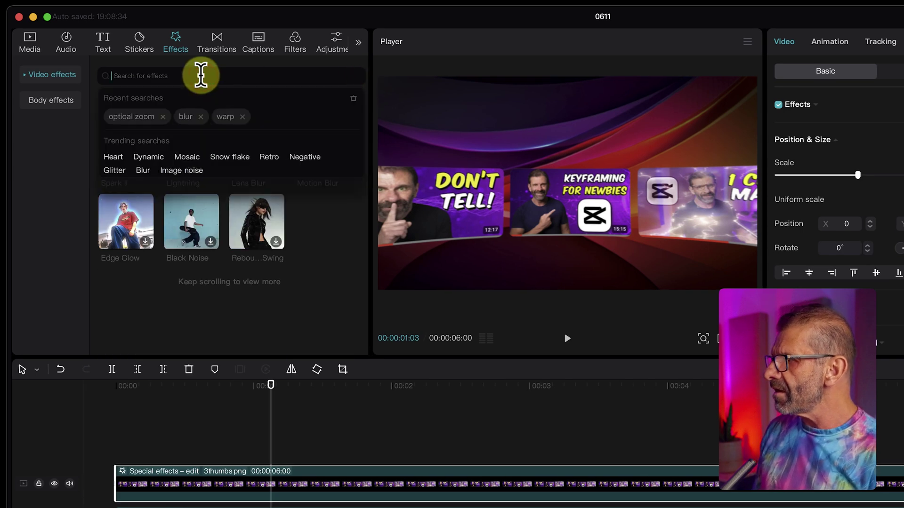
left_click(191, 118)
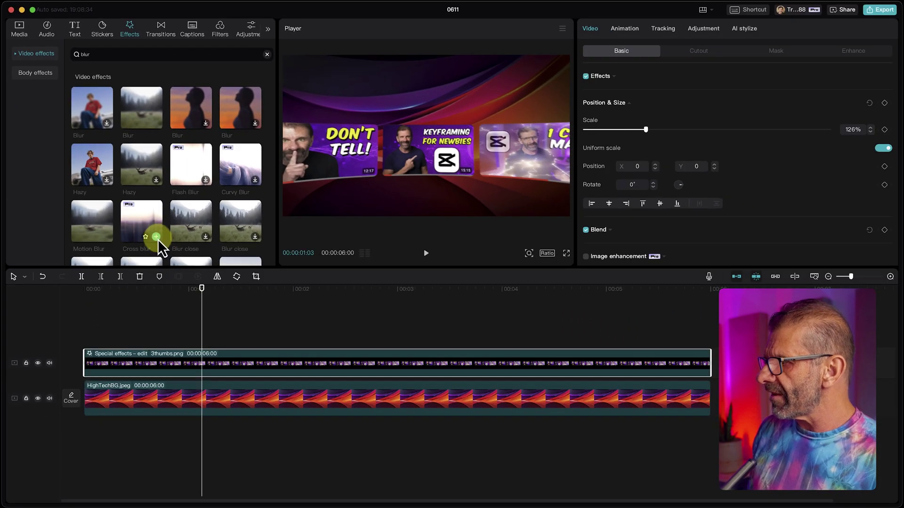
Try Cross blur as a separate effect layer starting at the playhead, and delete that layer.
left_click(210, 317)
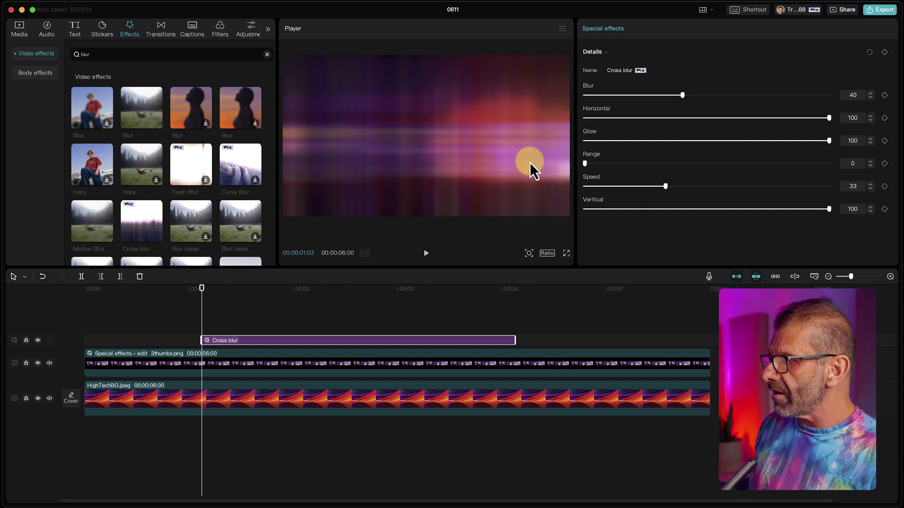
key("Delete")
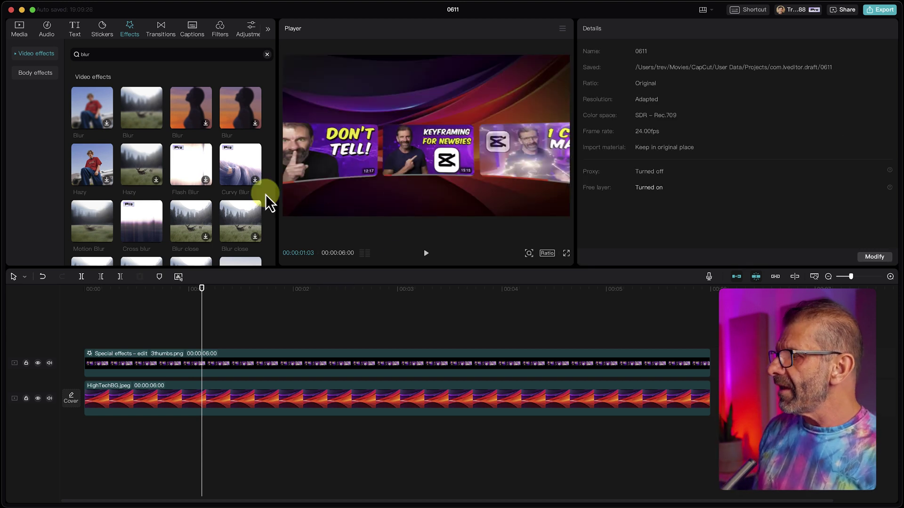
Apply Cross blur directly to the 3thumbs.png clip and set its Vertical value to 9.
left_click_drag(142, 222, 197, 362)
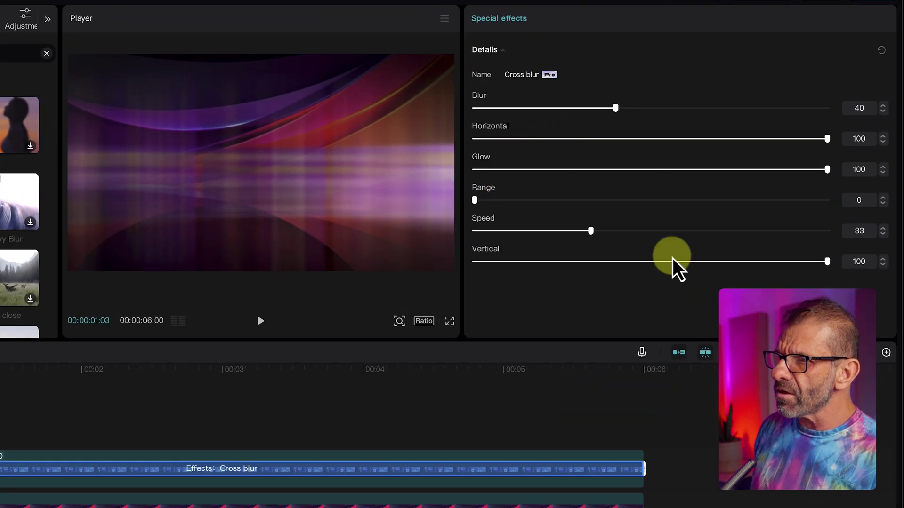
left_click_drag(683, 261, 476, 267)
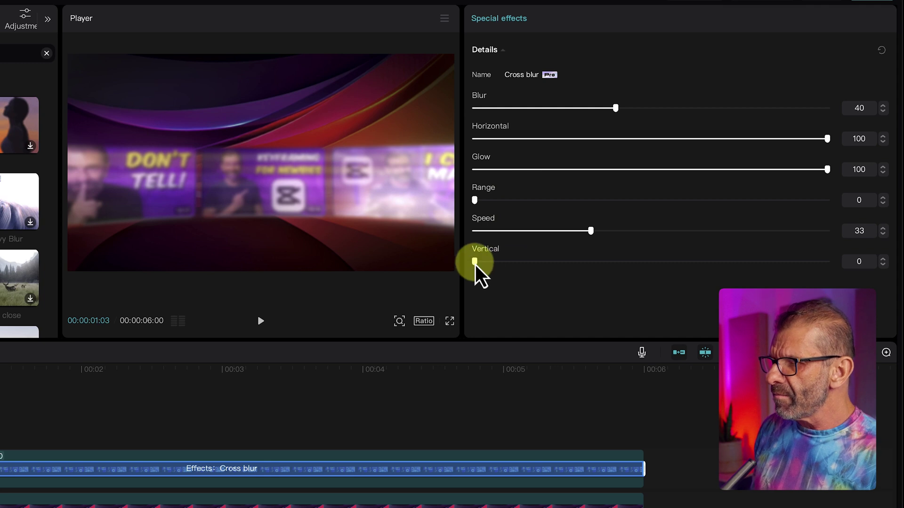
left_click_drag(474, 263, 518, 263)
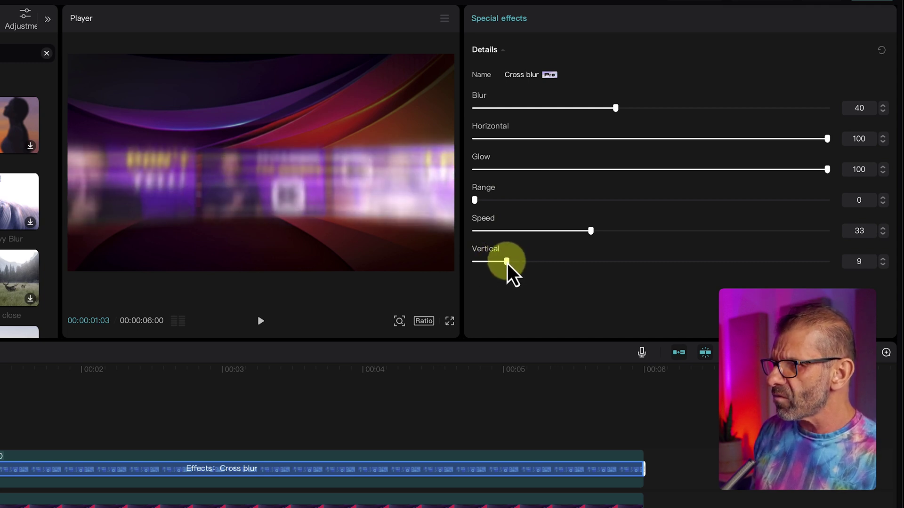
Reduce the Cross blur effect's Blur to 6, Horizontal to 73 and Glow to 67.
left_click_drag(818, 139, 809, 140)
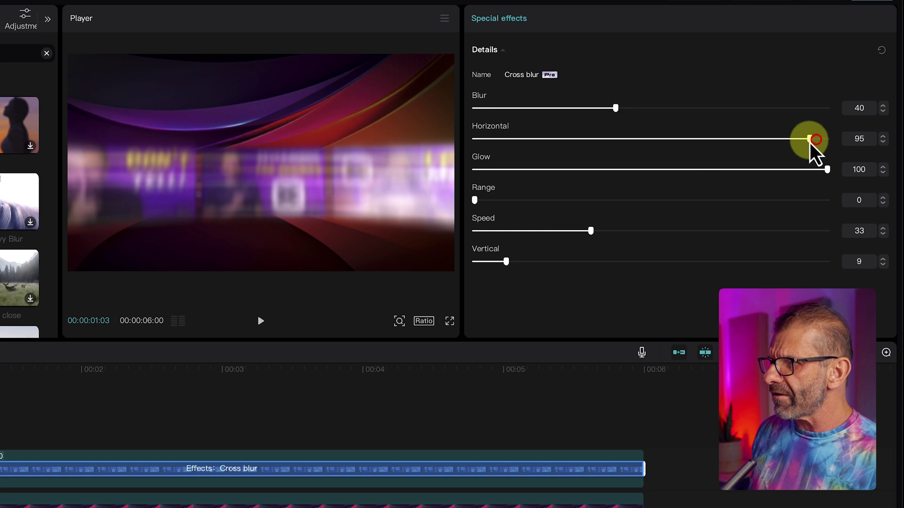
left_click_drag(616, 108, 544, 115)
left_click_drag(544, 116, 496, 110)
mouse_move(714, 170)
left_mouse_down()
mouse_move(811, 171)
mouse_move(711, 169)
left_mouse_up()
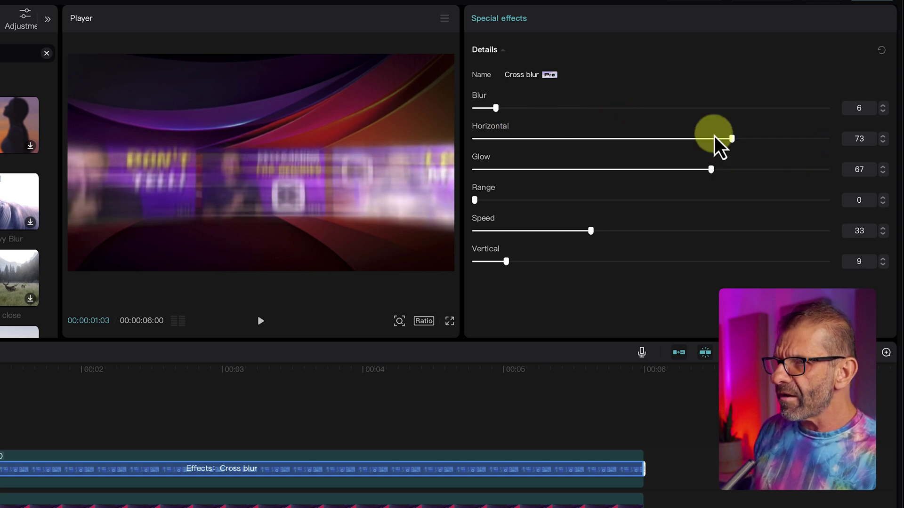
Lower the Cross blur effect's Horizontal value to 23.
left_click_drag(726, 137, 550, 140)
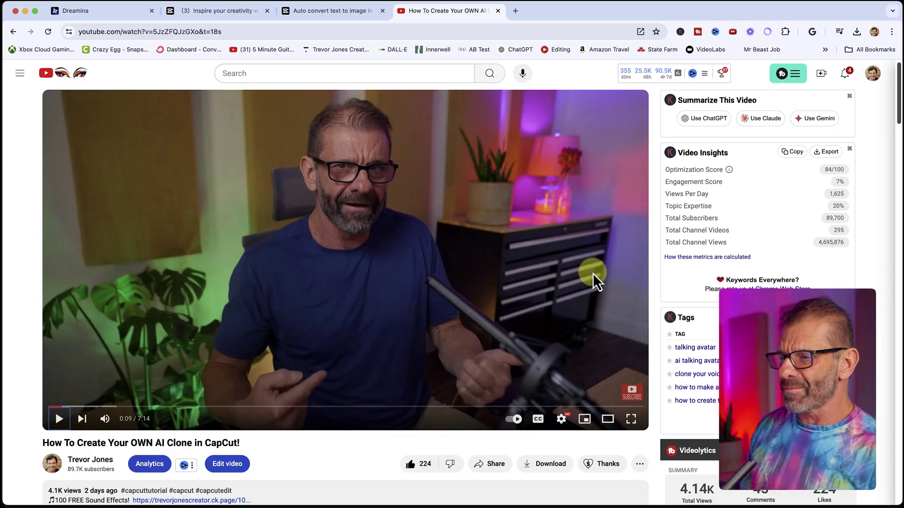
Switch to the YouTube video about creating an AI clone in CapCut and examine its Super Thanks purchase options.
scroll(592, 274, "down", 4)
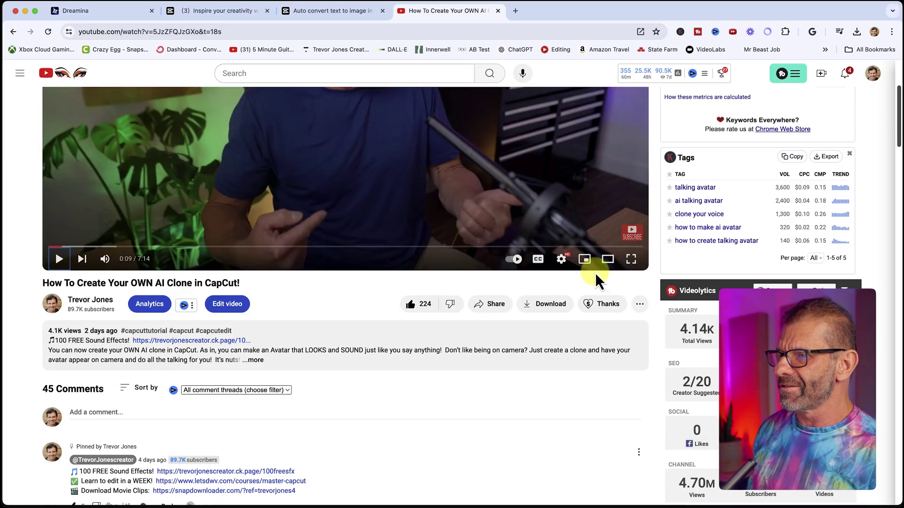
left_click(607, 306)
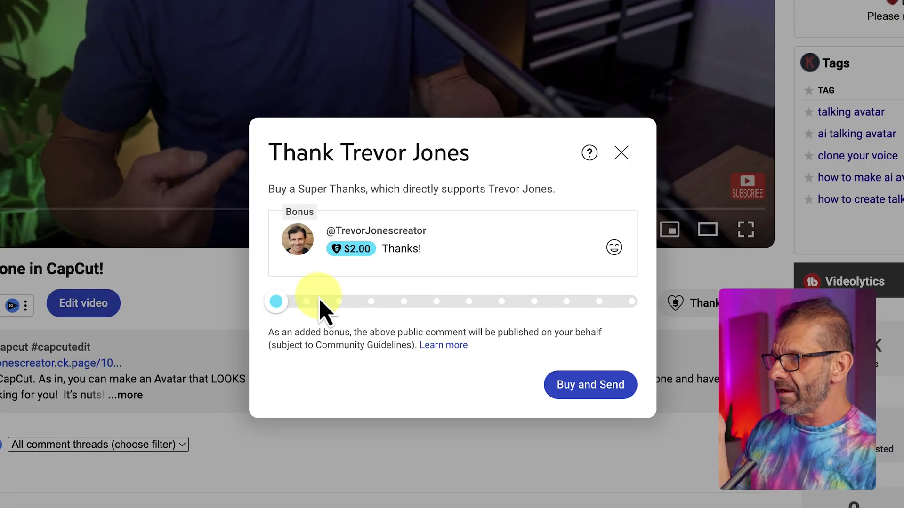
left_click_drag(284, 311, 202, 273)
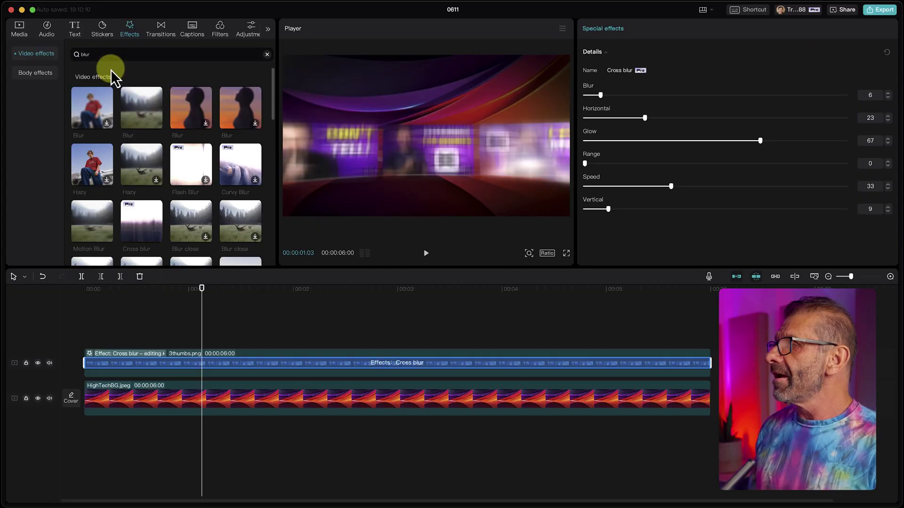
Return to CapCut and add isaacstanding.png on a new track above the 3thumbs.png clip, starting at the beginning of the timeline.
left_click(20, 28)
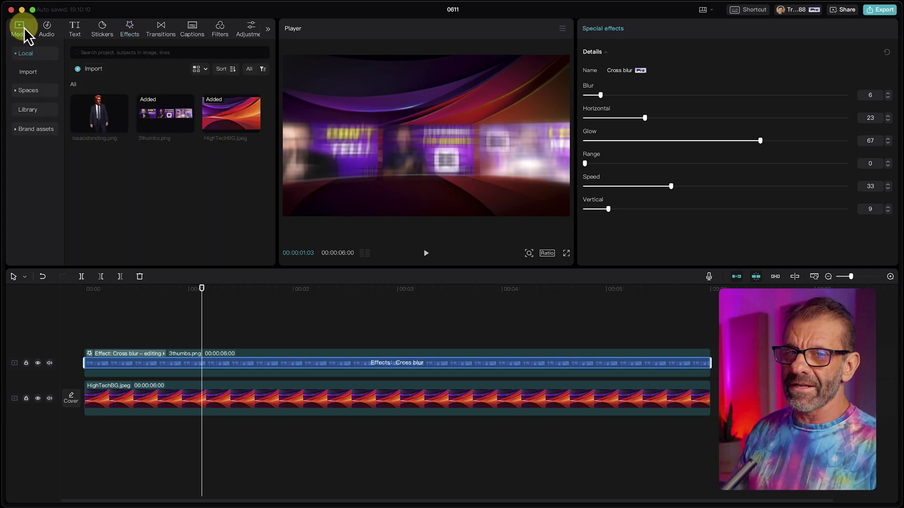
mouse_move(94, 107)
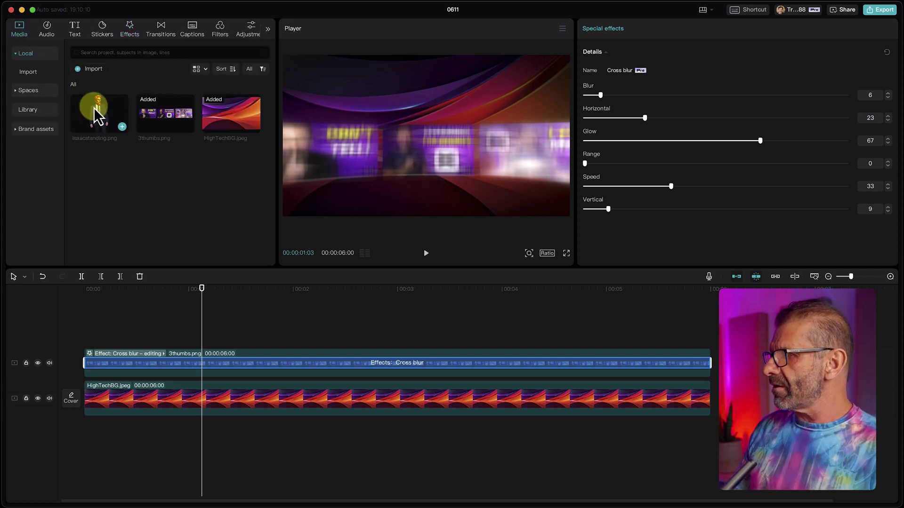
left_click_drag(94, 108, 87, 331)
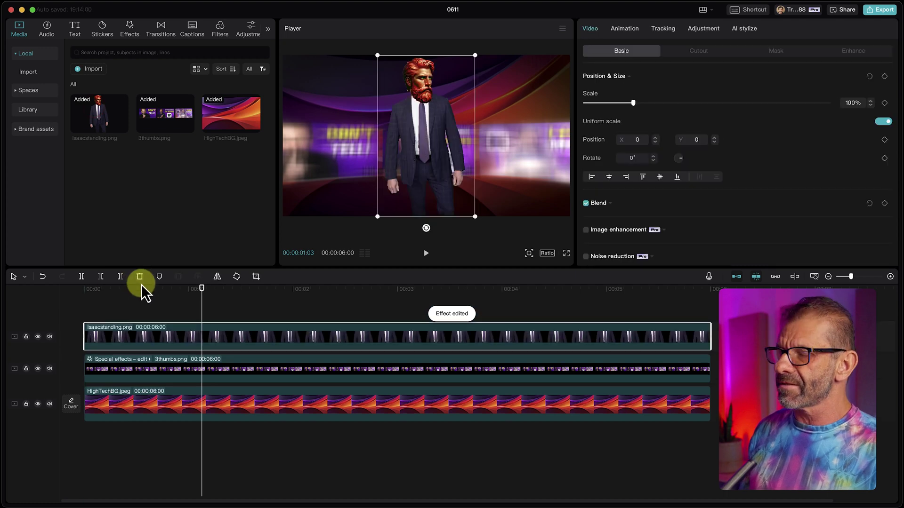
Enlarge the isaacstanding.png figure to about twice its size and move it down to frame head and chest, with position X about 139.
left_click_drag(478, 223, 566, 293)
left_click_drag(420, 85, 422, 171)
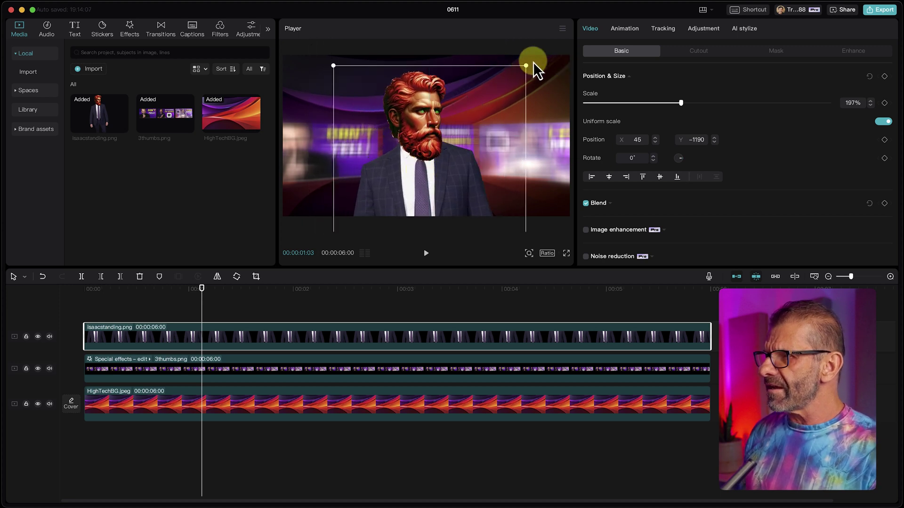
left_click_drag(526, 65, 537, 58)
left_click_drag(433, 123, 440, 139)
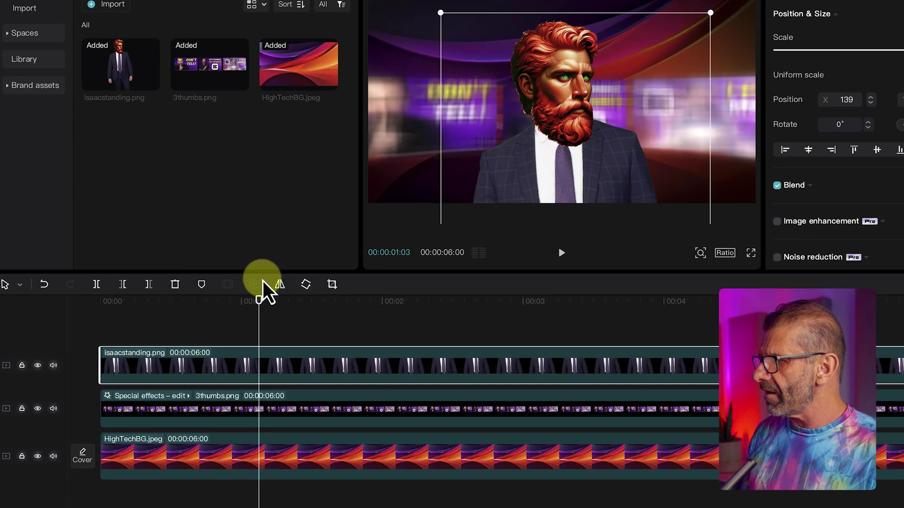
Mirror the isaacstanding.png figure and shift it slightly left and up in the frame.
left_click(280, 284)
left_click_drag(582, 155, 565, 150)
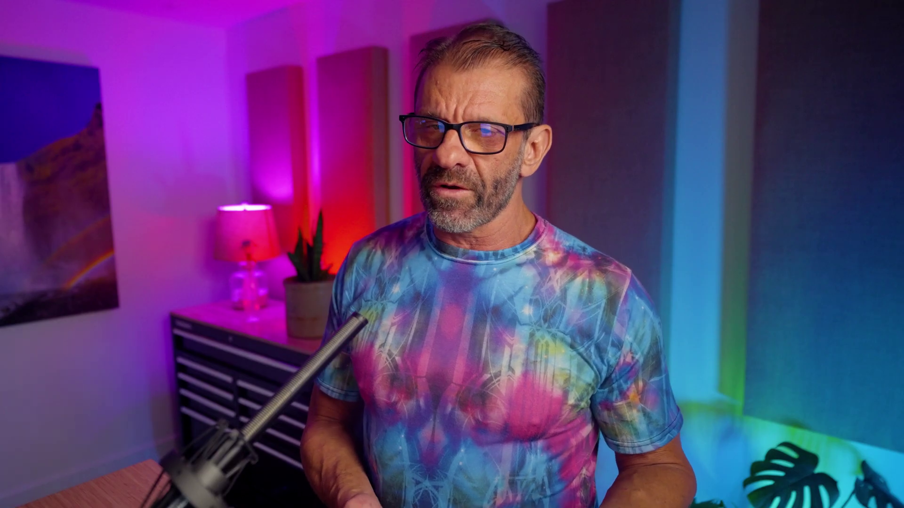